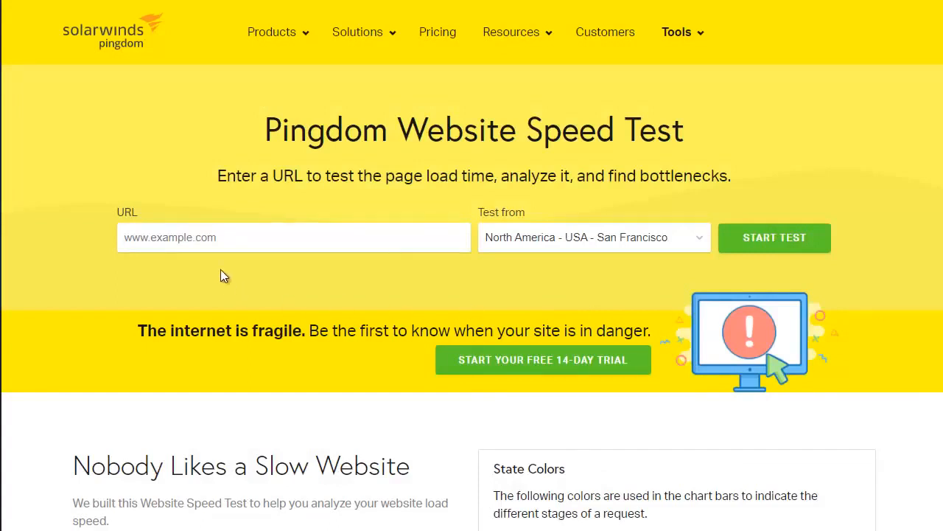
Run a Pingdom speed test on dislocation.net from North America - USA - San Francisco and view the results.
click(219, 241)
text(dislocation.net)
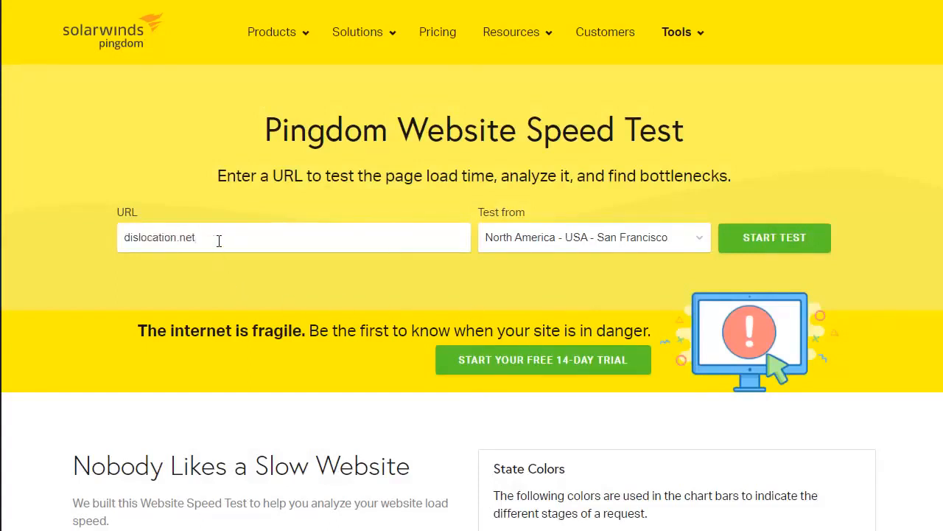
click(769, 239)
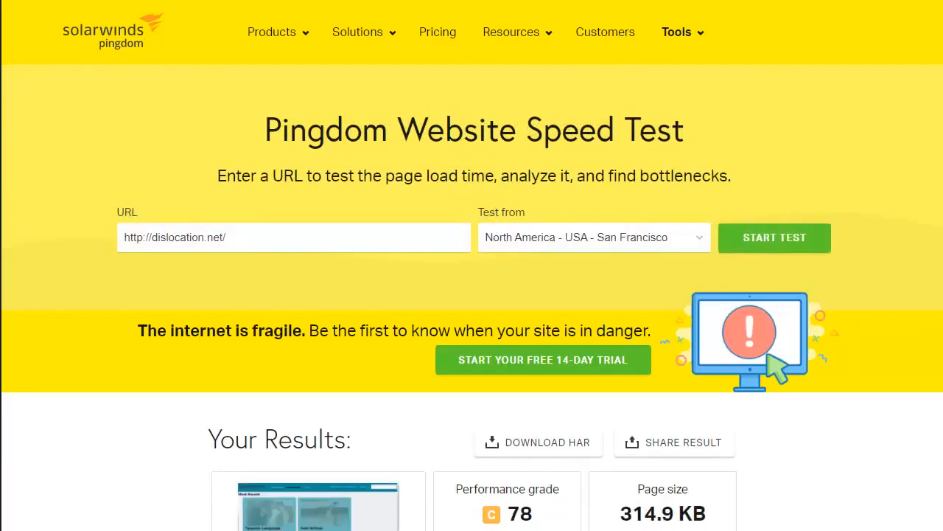
scroll(472, 295, down, 2)
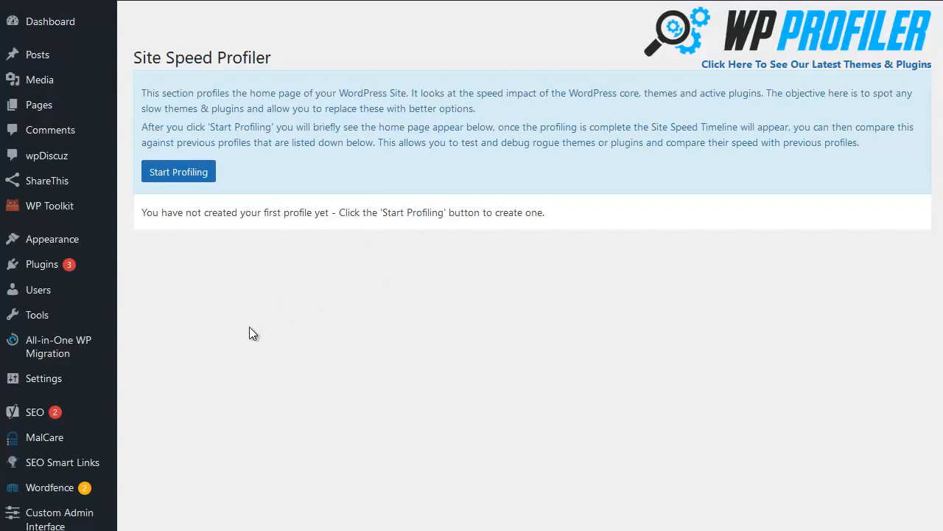
Switch to the WordPress admin and run WP Profiler's database optimization, accepting the backup recommendation.
scroll(249, 328, down, 2)
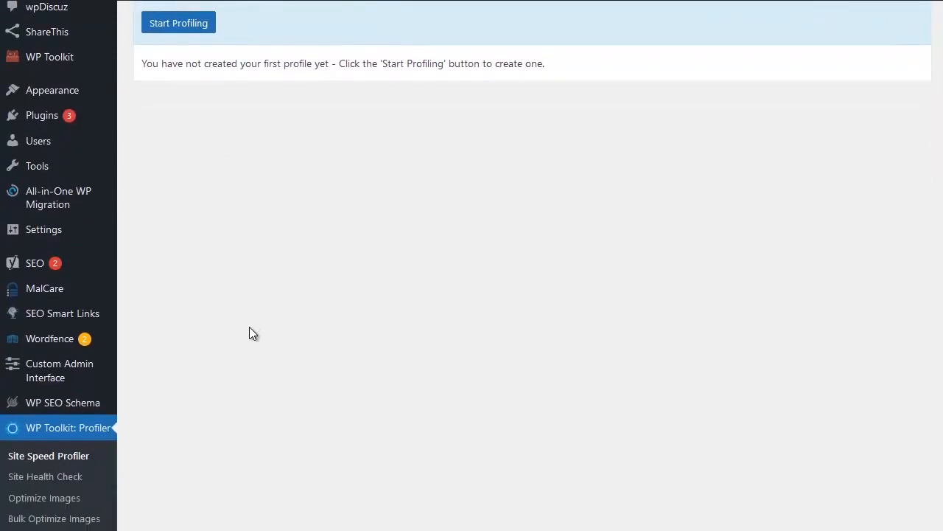
scroll(249, 328, down, 1)
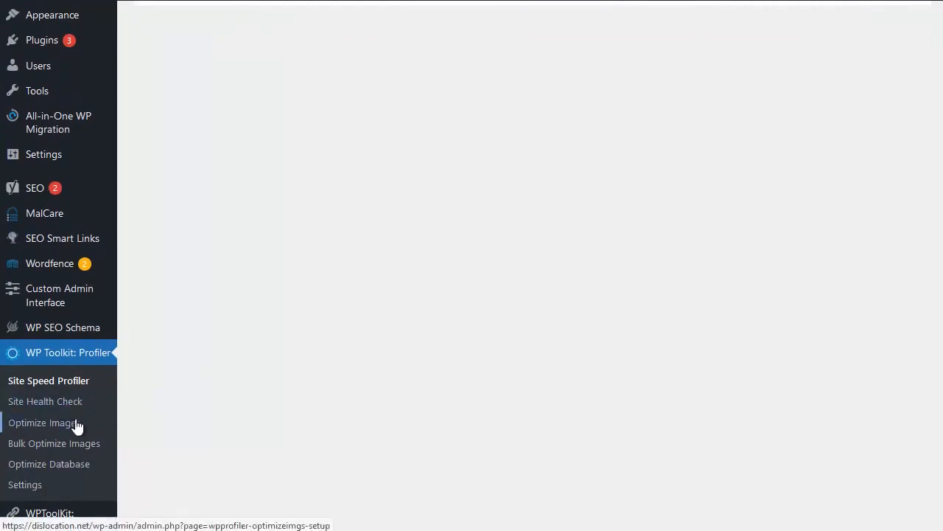
click(79, 471)
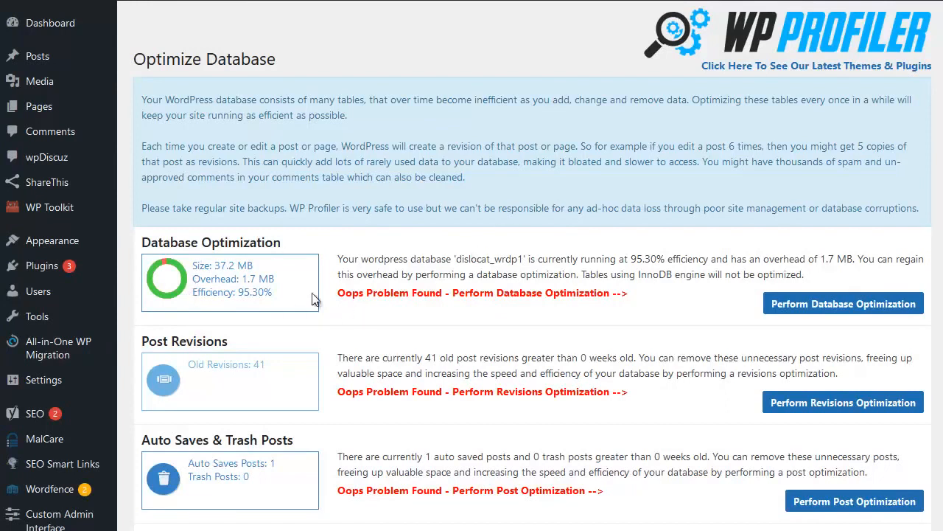
click(834, 313)
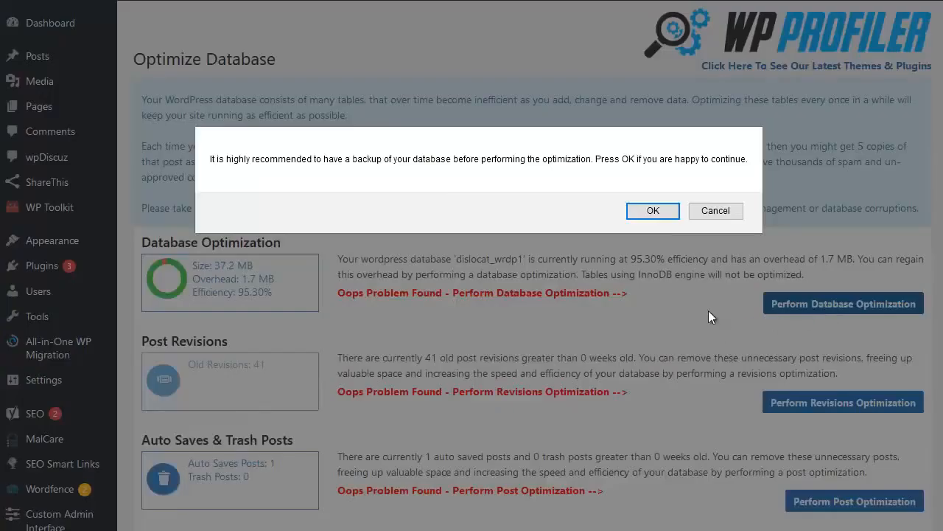
click(654, 210)
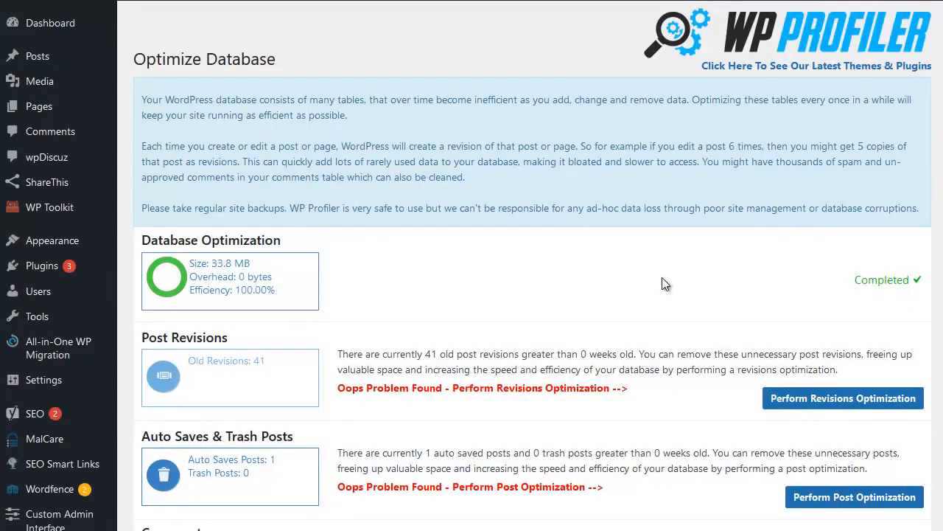
Run the post revisions optimization and the auto saves and trash posts optimization, then review the database information.
scroll(662, 283, down, 2)
scroll(662, 284, down, 1)
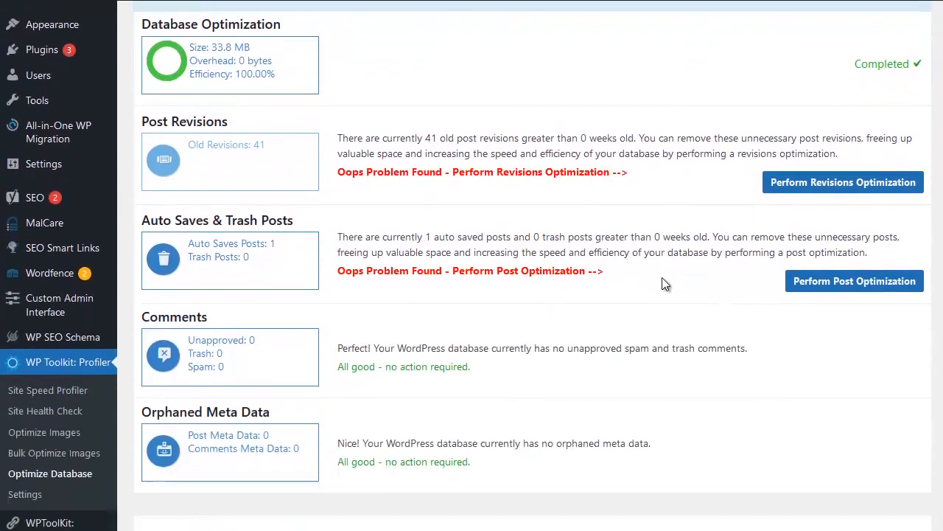
click(844, 176)
click(653, 212)
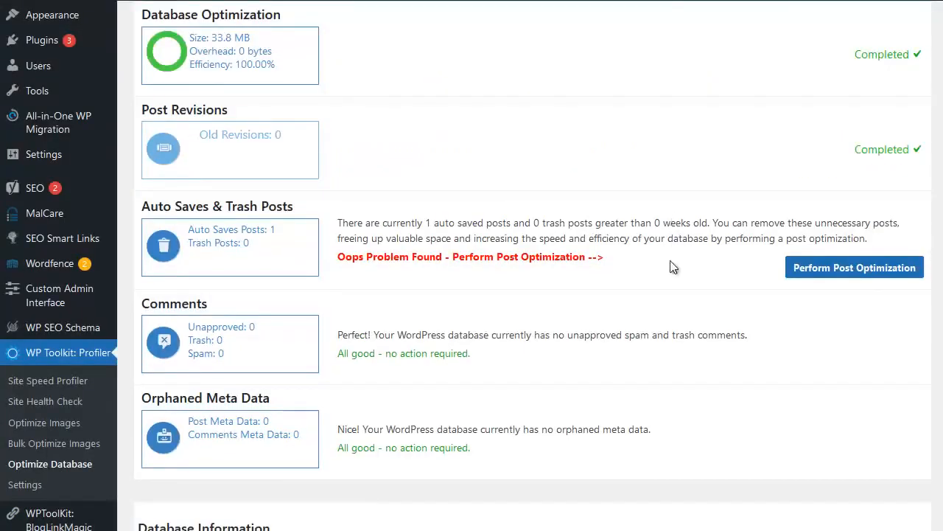
click(817, 271)
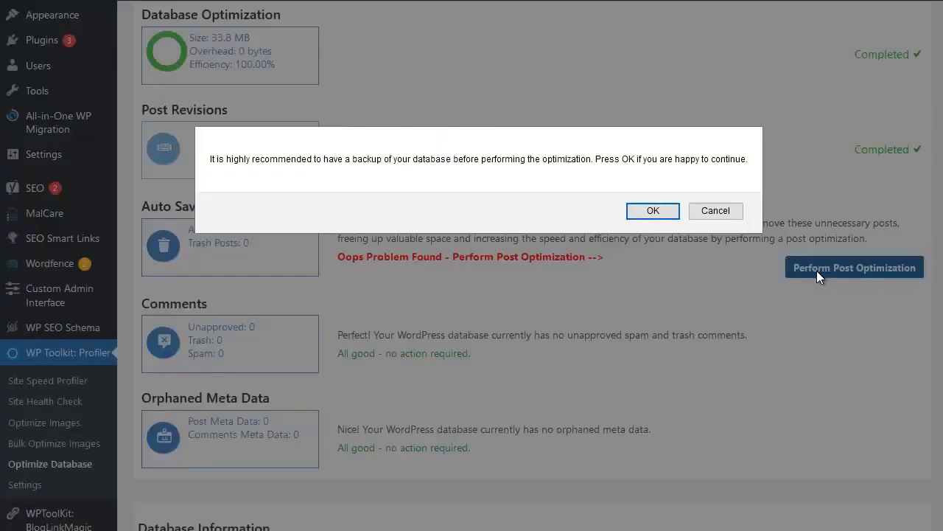
click(665, 215)
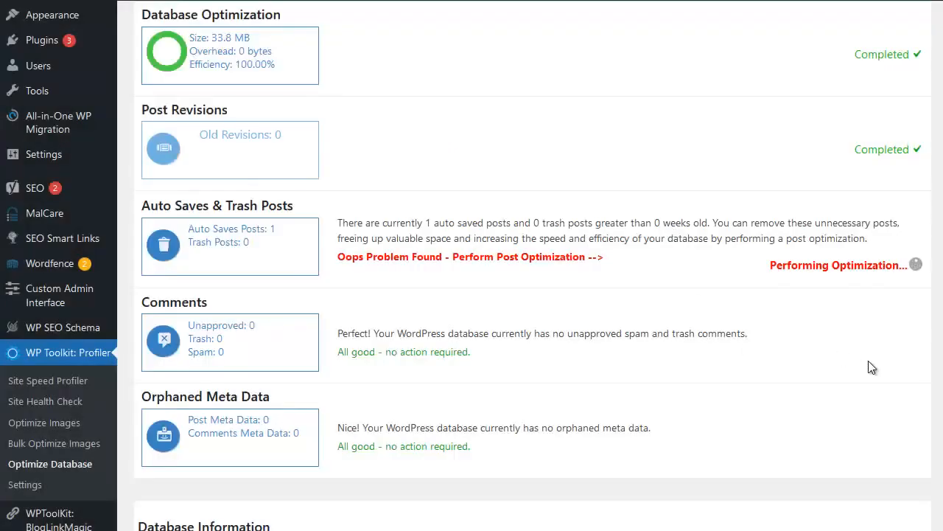
scroll(802, 359, down, 3)
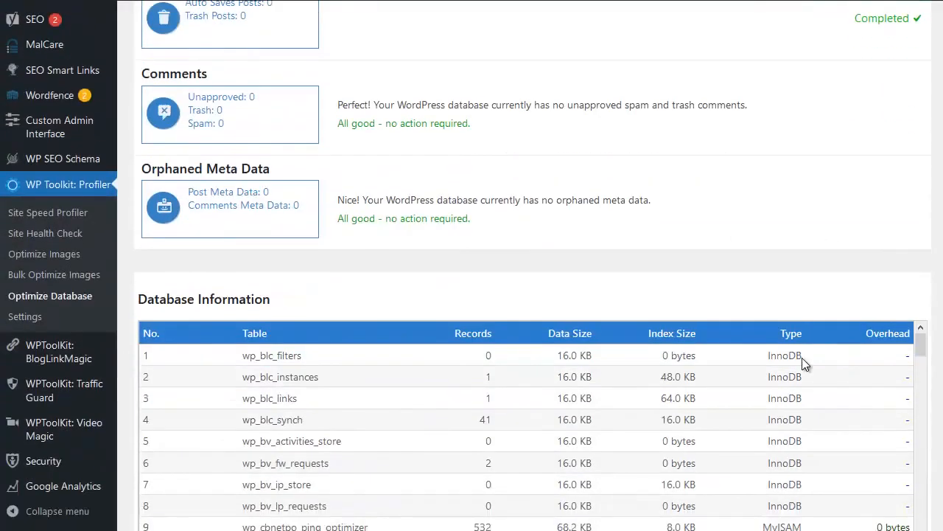
scroll(802, 357, up, 6)
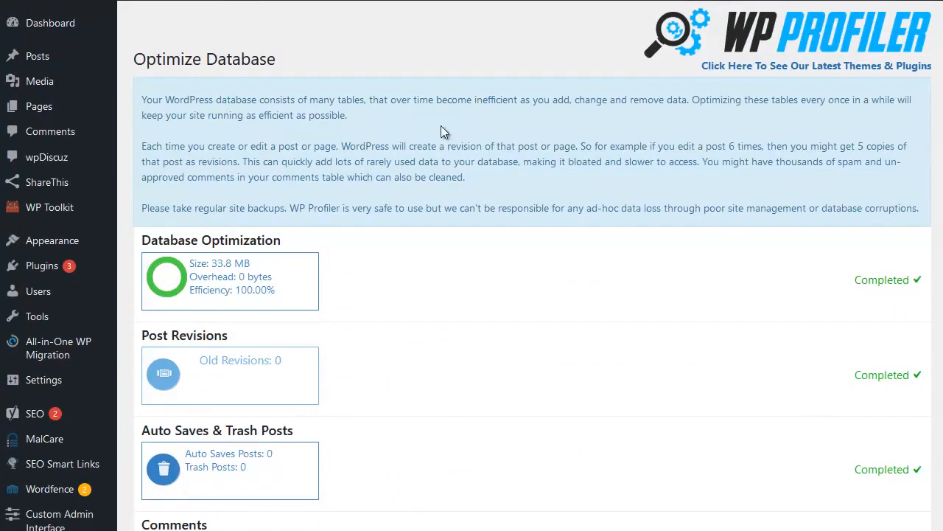
Open WP Profiler's Optimize Images page and review the automatic optimization and TinyPng API key settings.
scroll(81, 250, down, 1)
scroll(81, 256, down, 2)
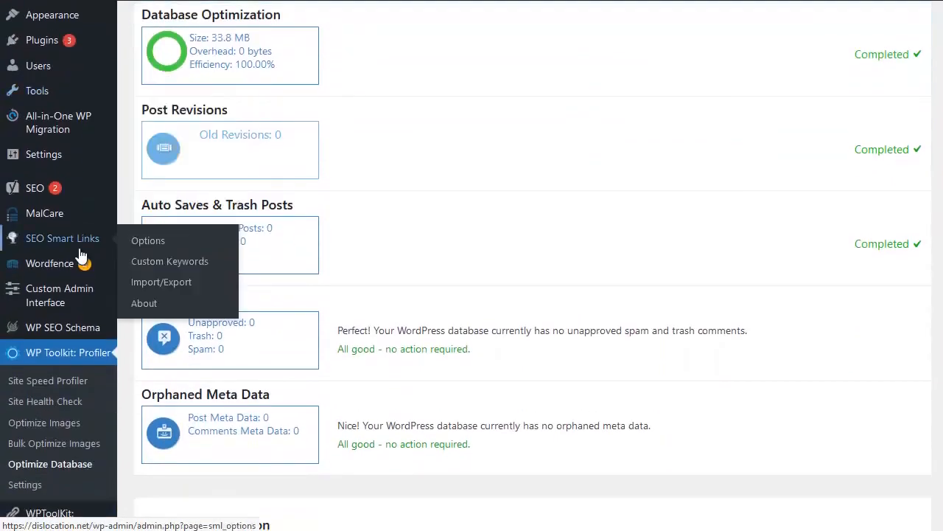
click(62, 426)
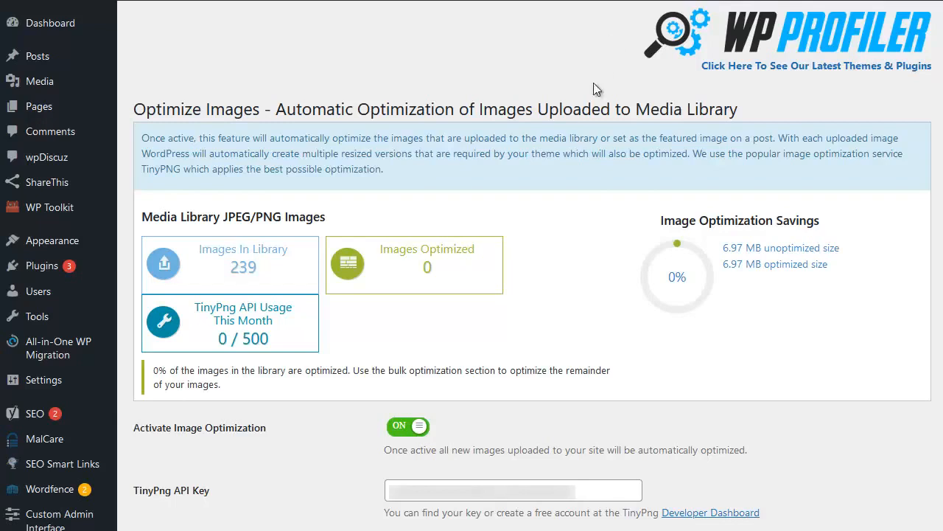
scroll(175, 259, down, 3)
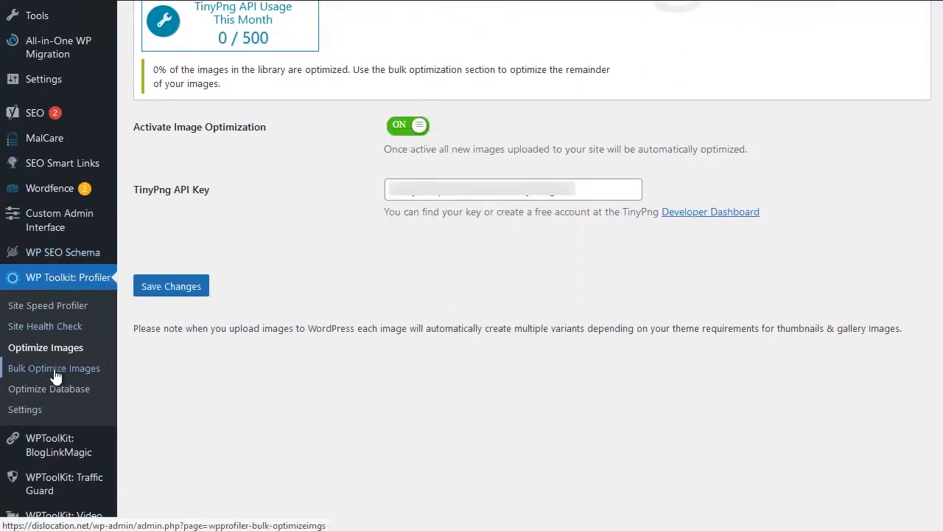
Start a bulk optimization of the existing media library images with a batch size of 10.
click(57, 368)
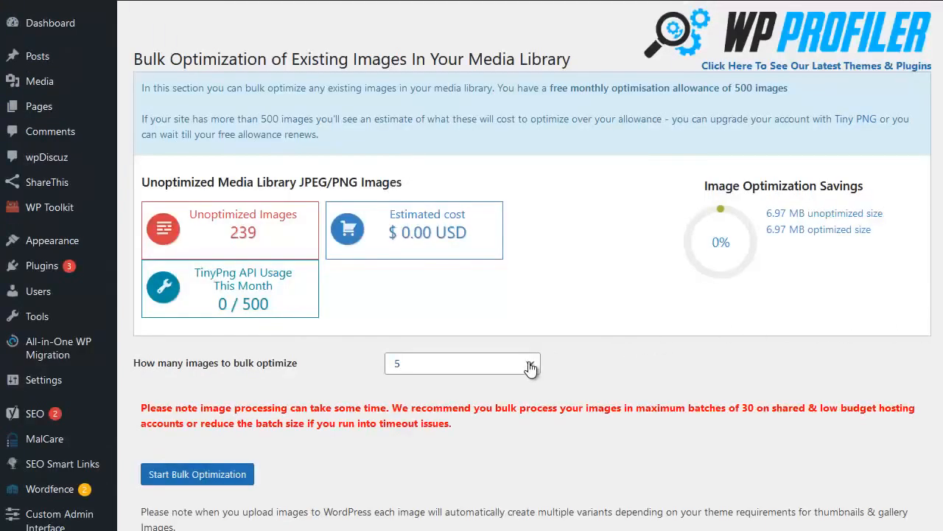
click(532, 367)
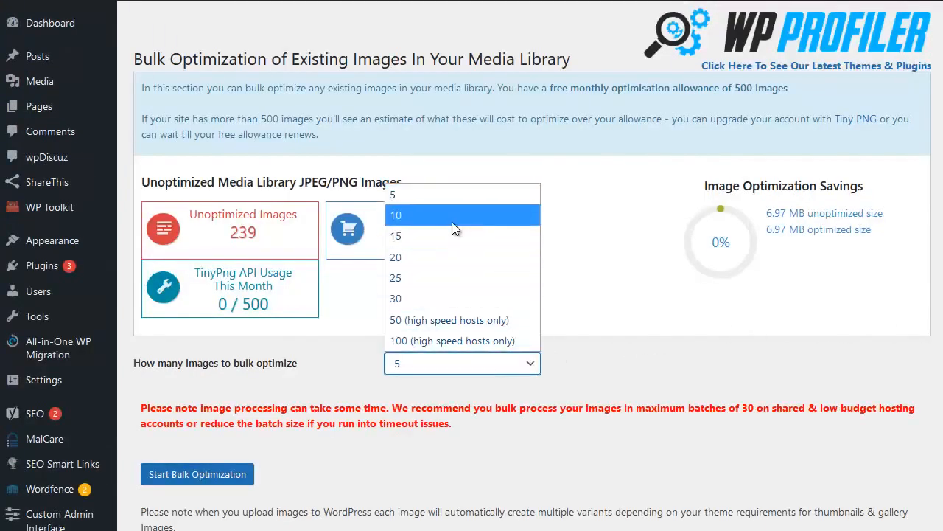
click(452, 217)
click(199, 473)
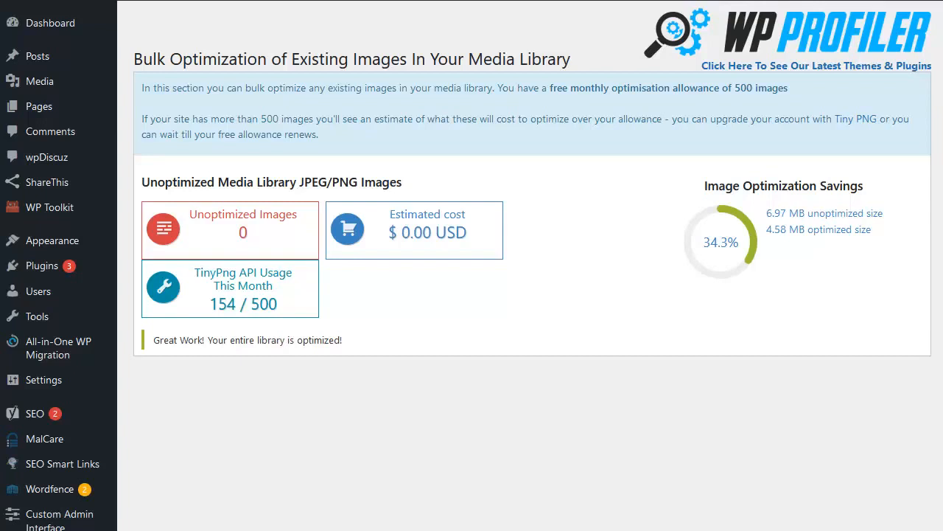
Run the Site Speed Profiler on the home page and load its profile report.
scroll(37, 325, down, 3)
mouse_move(59, 315)
scroll(59, 315, down, 2)
click(69, 311)
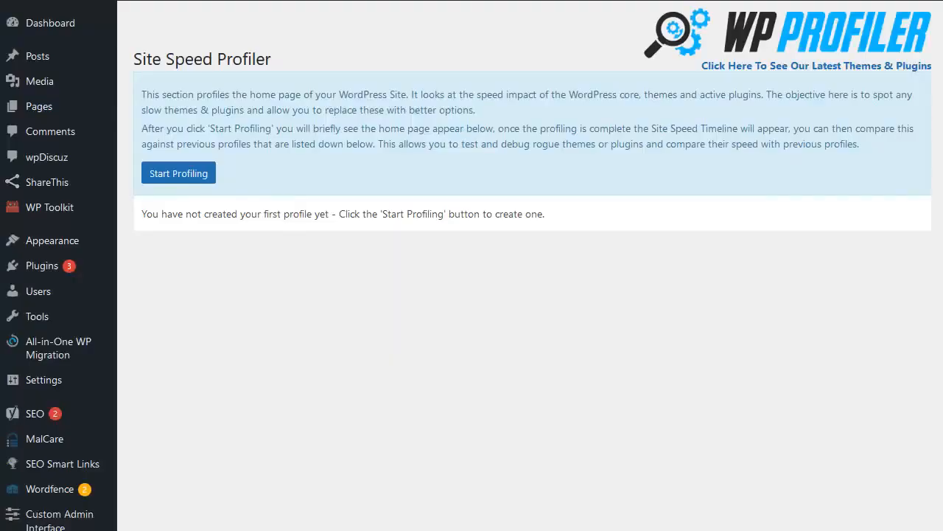
click(171, 174)
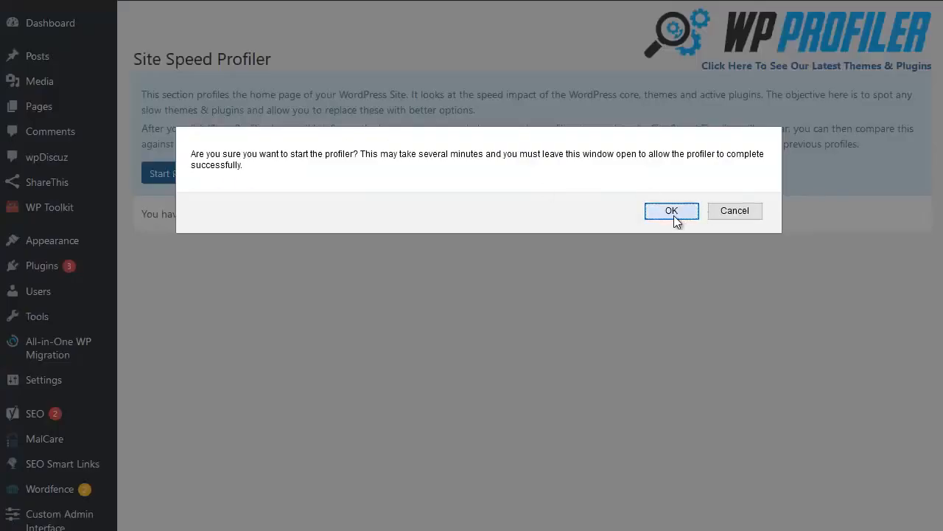
click(673, 216)
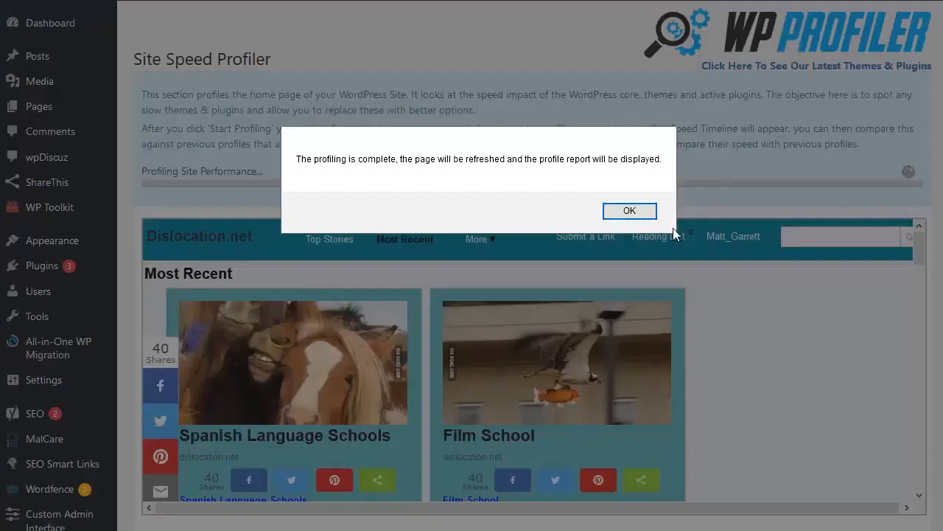
click(611, 213)
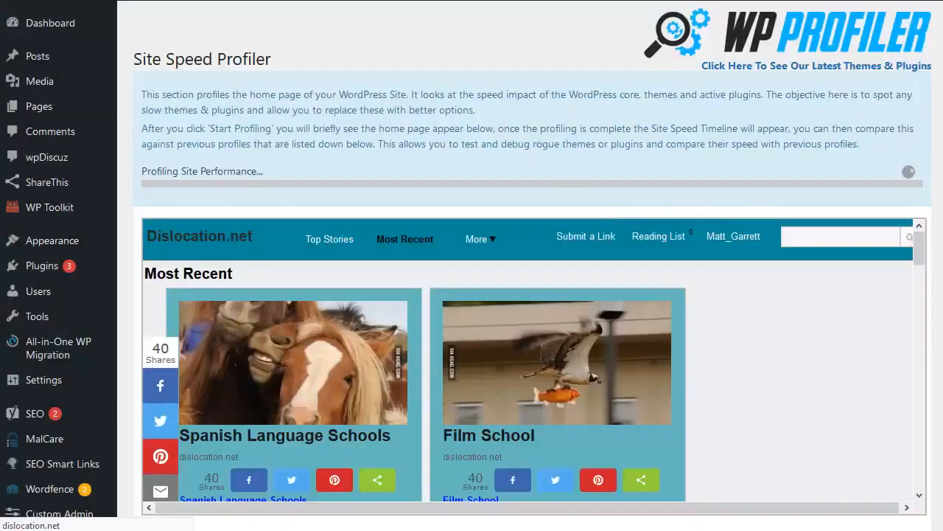
Examine the site speed timeline, the load time breakdown and each plugin's speed impact in the profile report.
scroll(531, 266, down, 2)
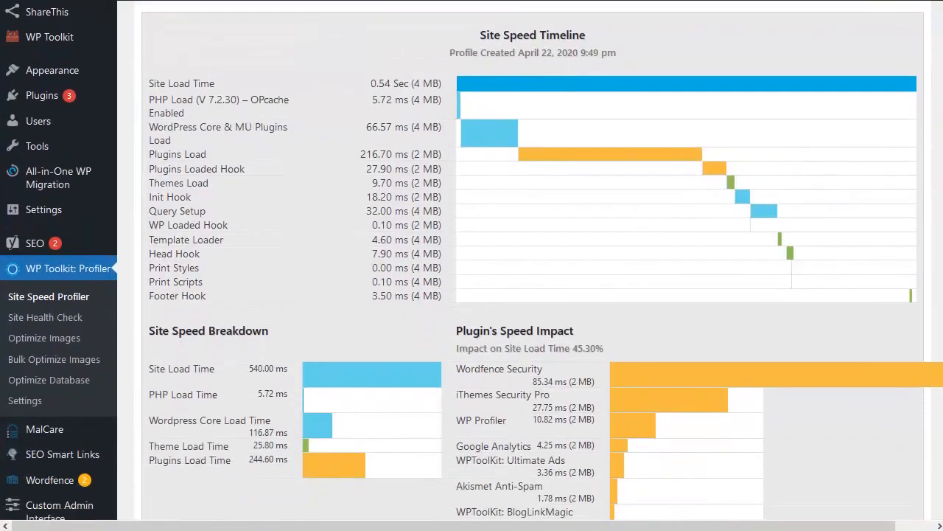
scroll(472, 266, down, 1)
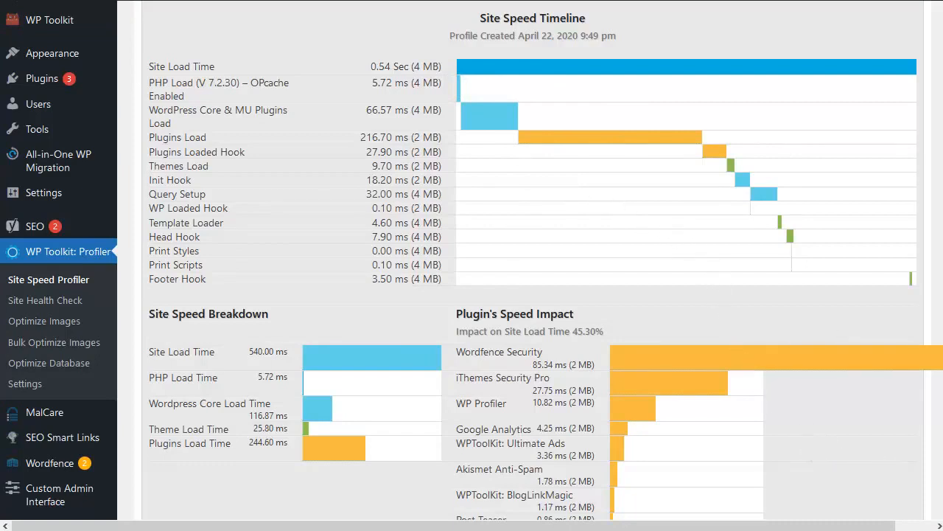
mouse_move(801, 376)
mouse_move(642, 419)
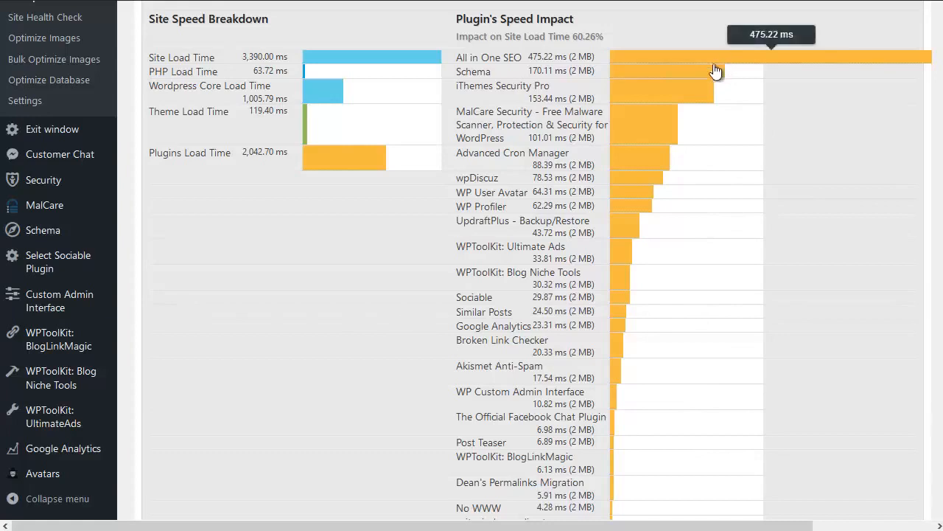
mouse_move(706, 74)
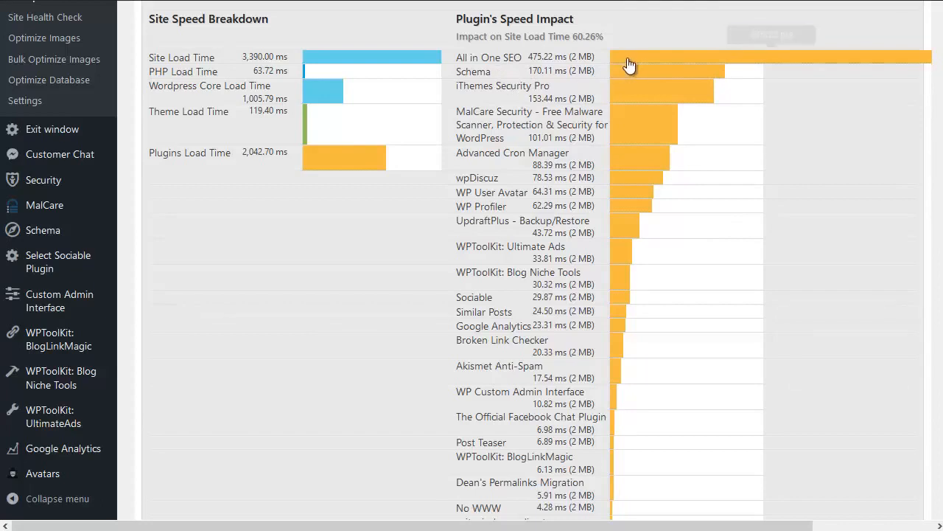
mouse_move(640, 78)
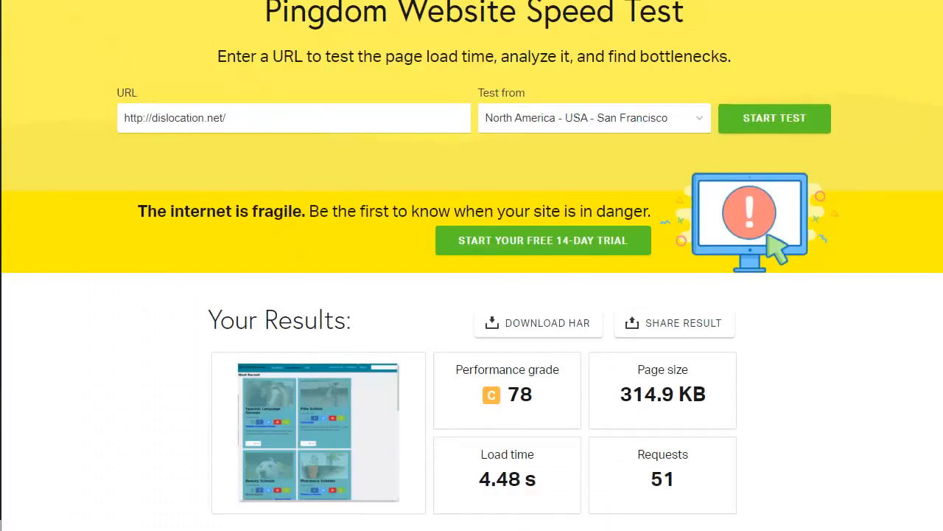
Switch back to Pingdom, rerun the speed test on dislocation.net from San Francisco and view the results.
click(53, 2)
click(185, 232)
text(dislocation.net)
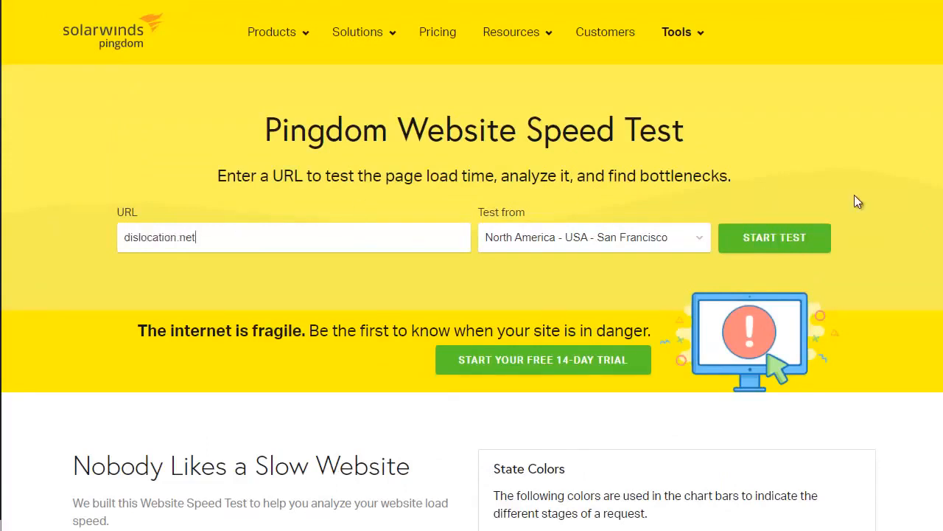
click(763, 236)
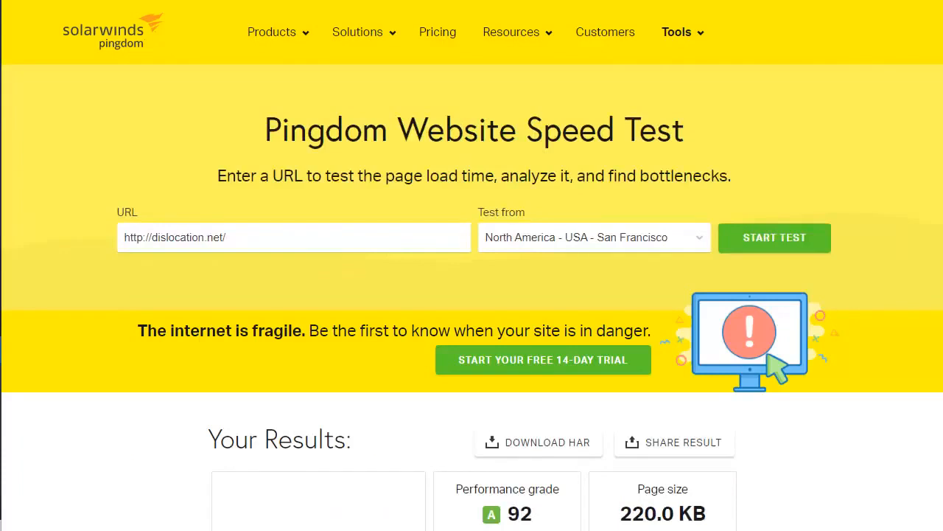
scroll(472, 266, down, 2)
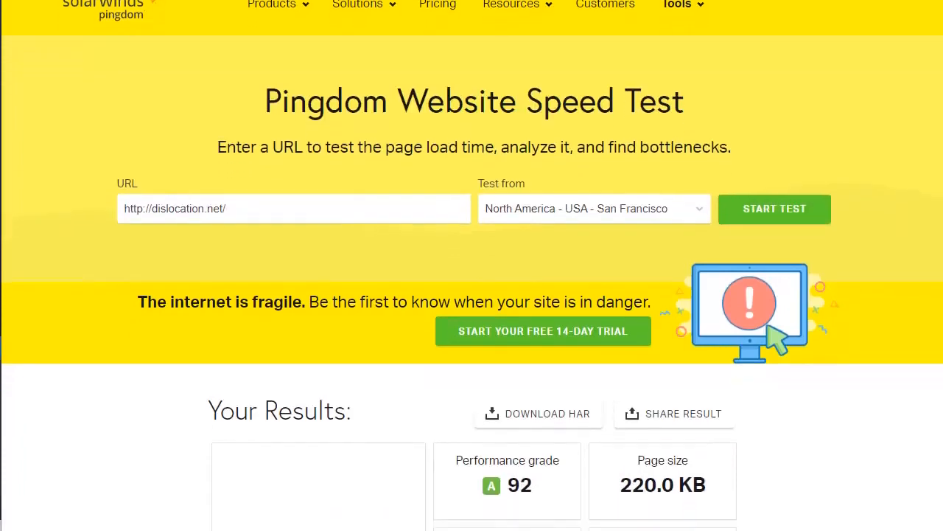